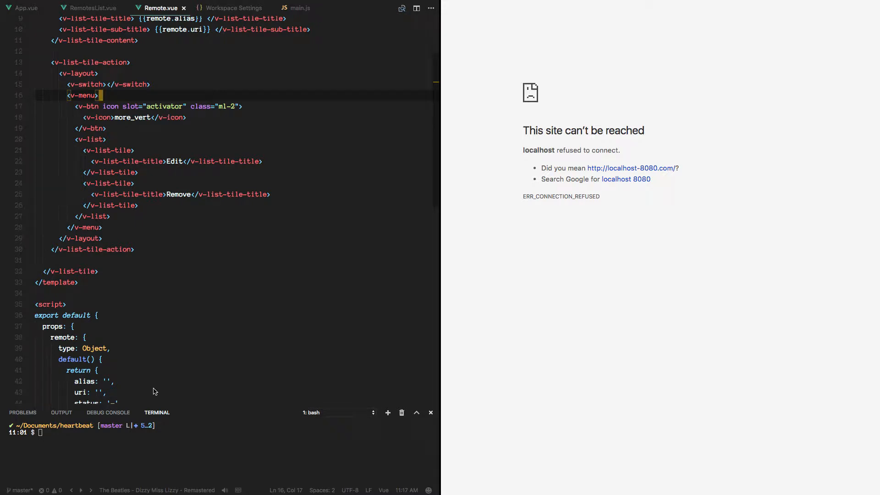
Show Source Control and compare index.html and settings.json with the last commit.
click(139, 439)
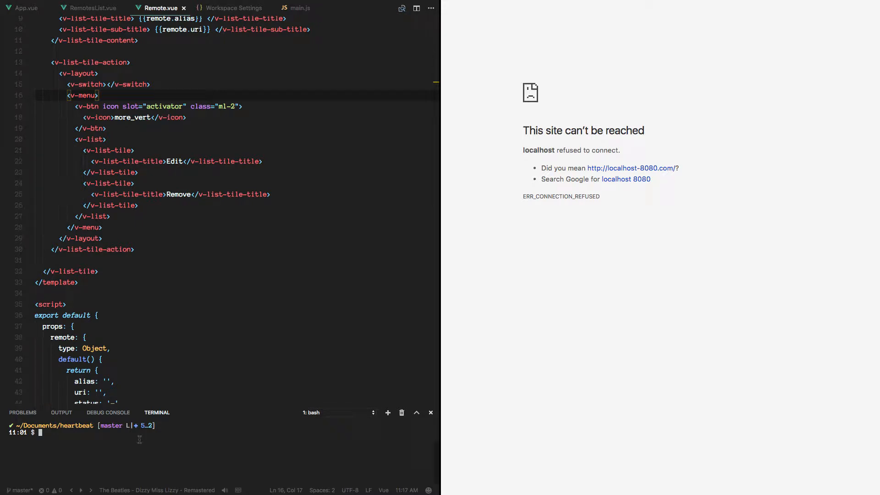
key(ctrl+shift+g)
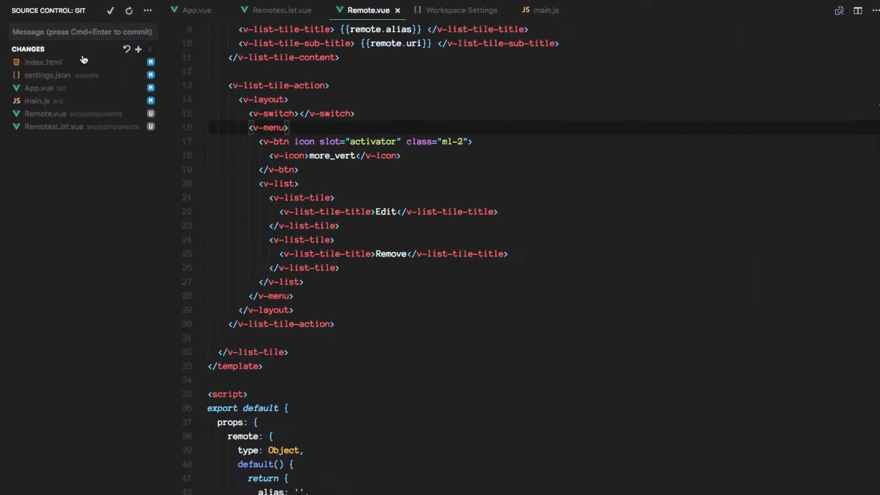
click(67, 52)
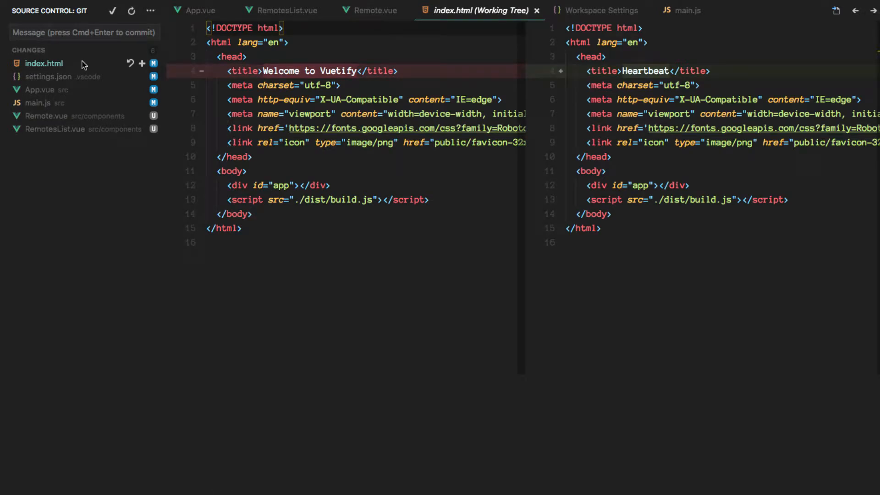
mouse_move(48, 76)
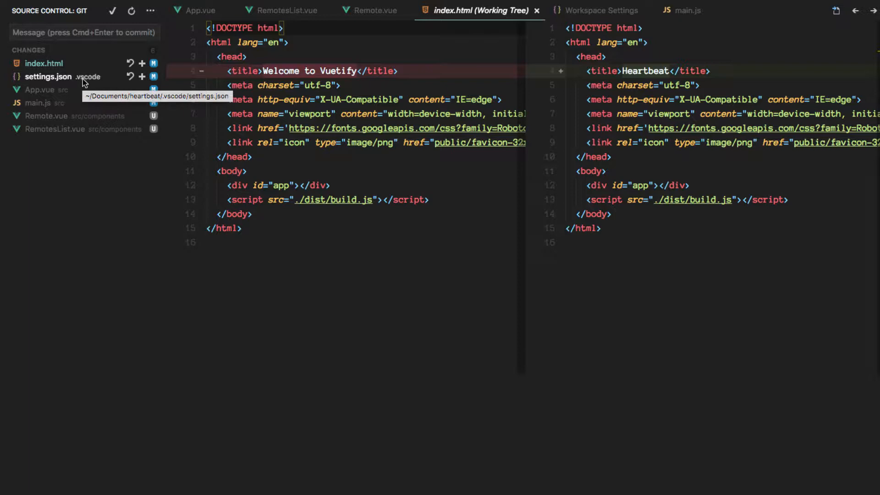
click(83, 78)
Review the App.vue diff, highlighting HbRemotesList occurrences, then the main.js diff.
click(83, 90)
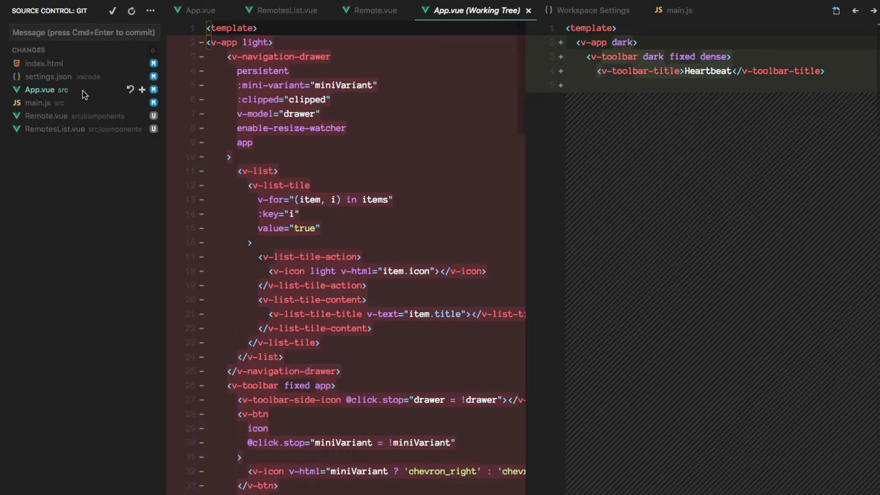
scroll(322, 231, down, 5)
scroll(323, 230, down, 5)
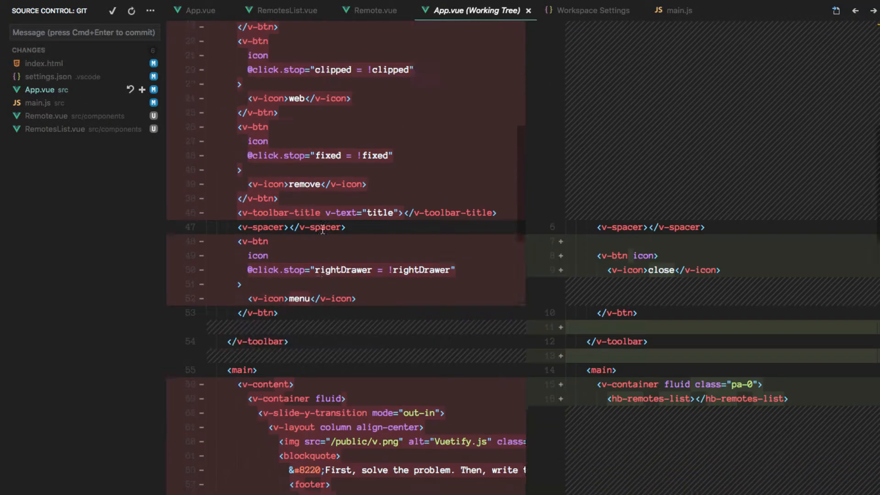
scroll(322, 230, down, 1)
scroll(322, 231, down, 5)
scroll(322, 231, down, 3)
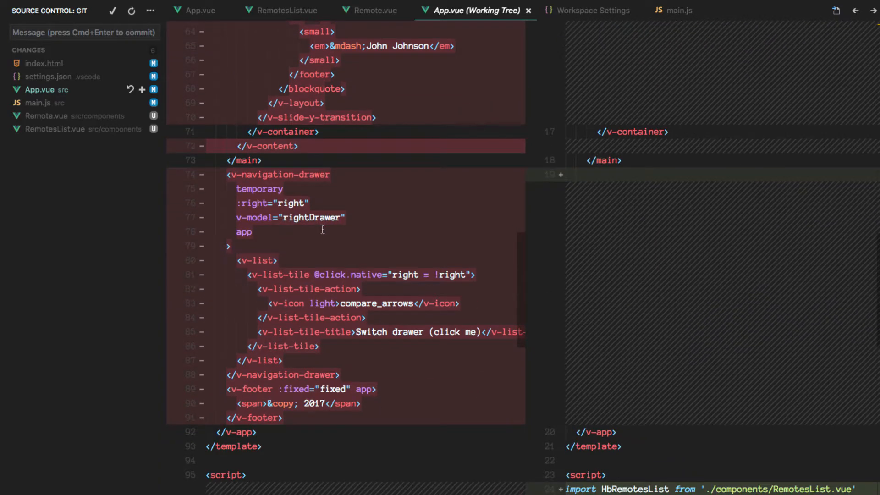
scroll(322, 230, down, 5)
scroll(322, 231, down, 3)
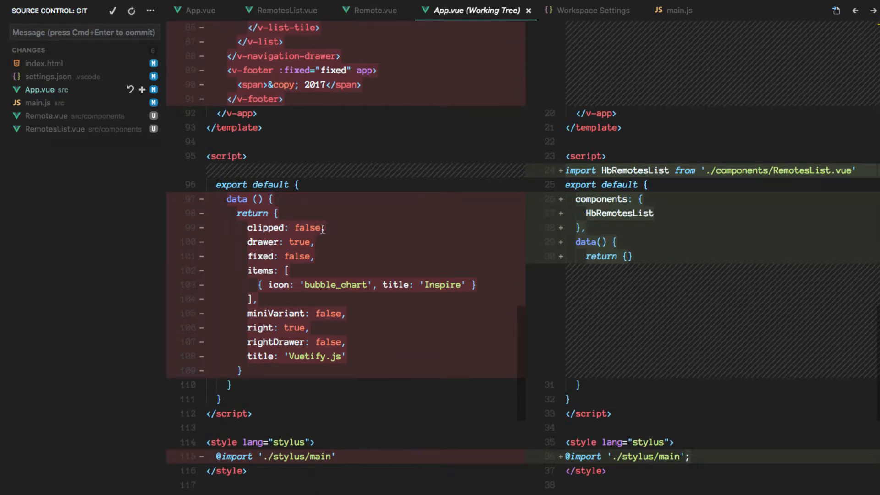
double_click(619, 215)
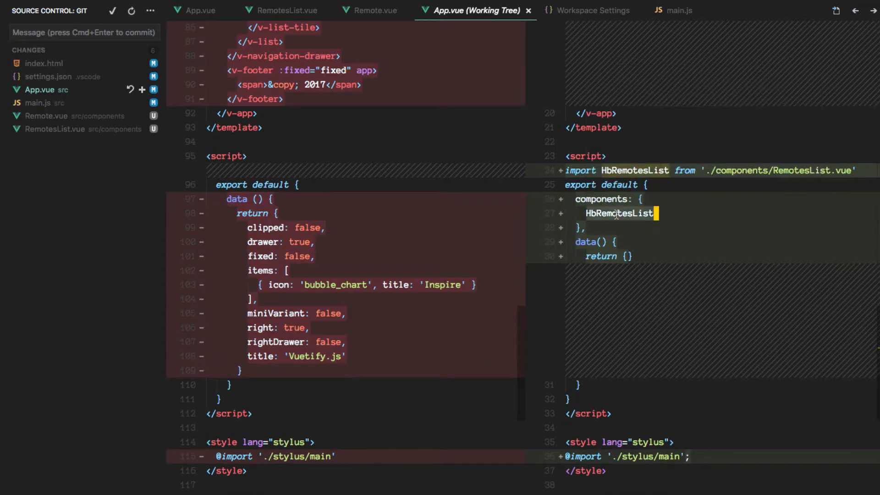
click(38, 103)
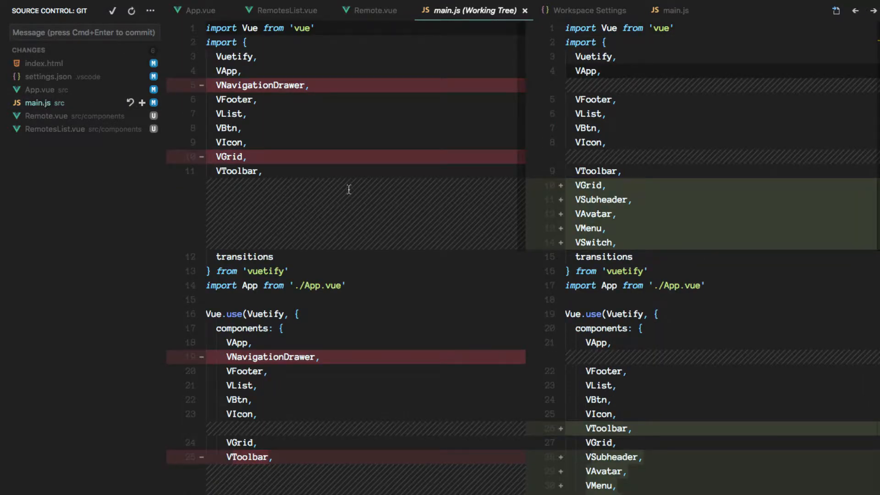
scroll(397, 208, down, 1)
scroll(397, 208, down, 2)
scroll(397, 208, down, 1)
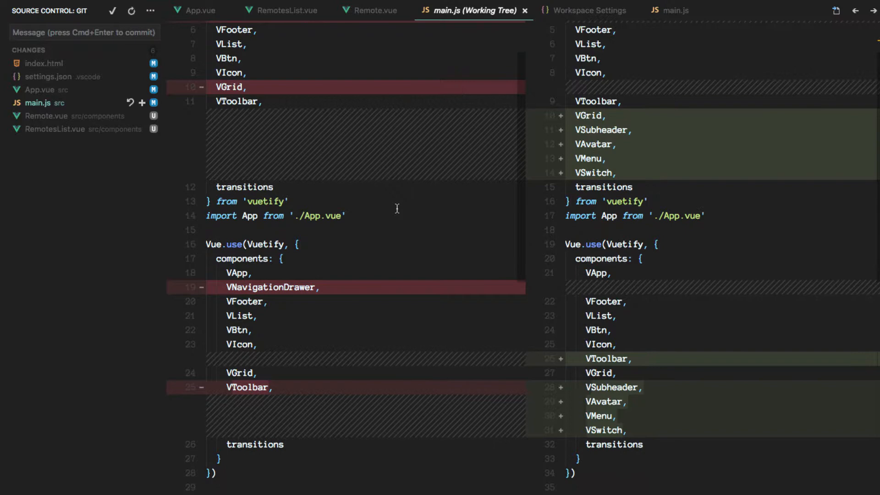
scroll(397, 209, up, 4)
scroll(397, 208, down, 2)
scroll(397, 209, down, 5)
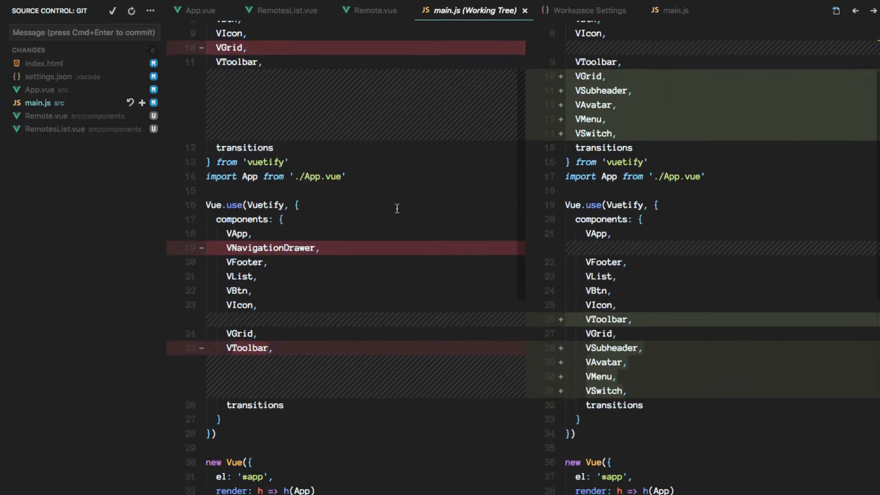
scroll(397, 209, up, 2)
scroll(397, 208, up, 3)
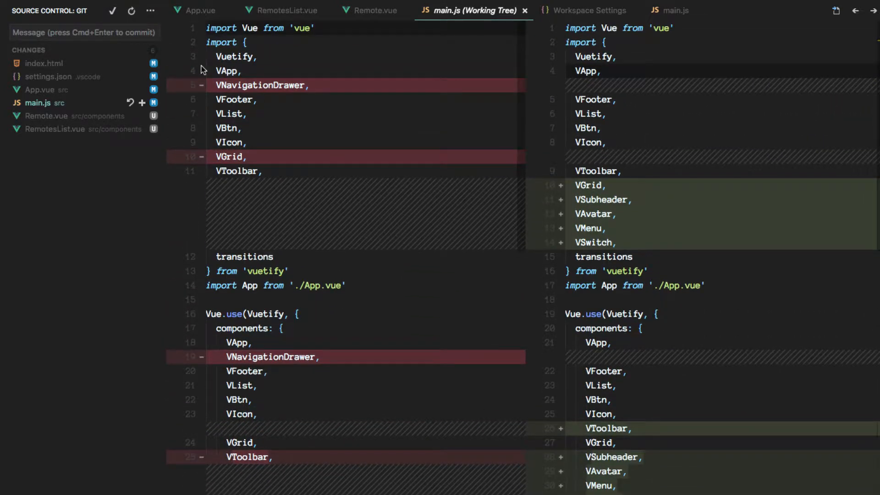
Review the new Remote.vue and RemotesList.vue component files from the changes list.
click(46, 115)
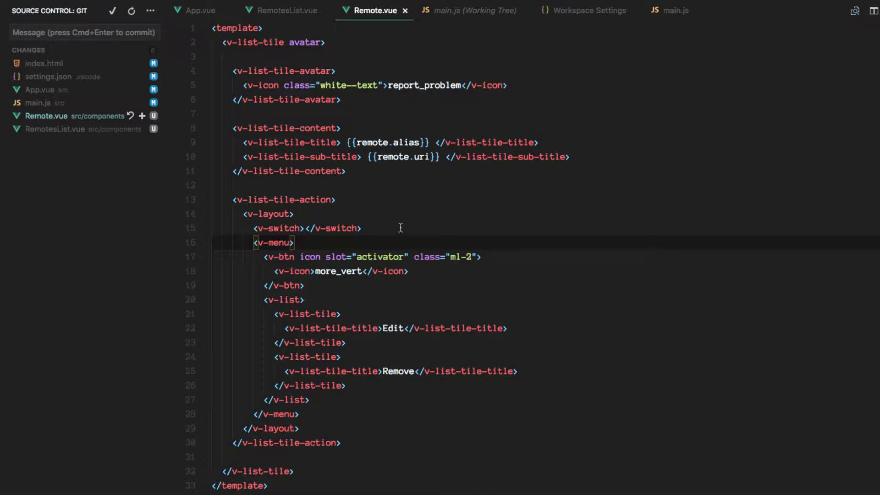
scroll(400, 228, down, 5)
scroll(401, 228, down, 2)
scroll(400, 227, down, 2)
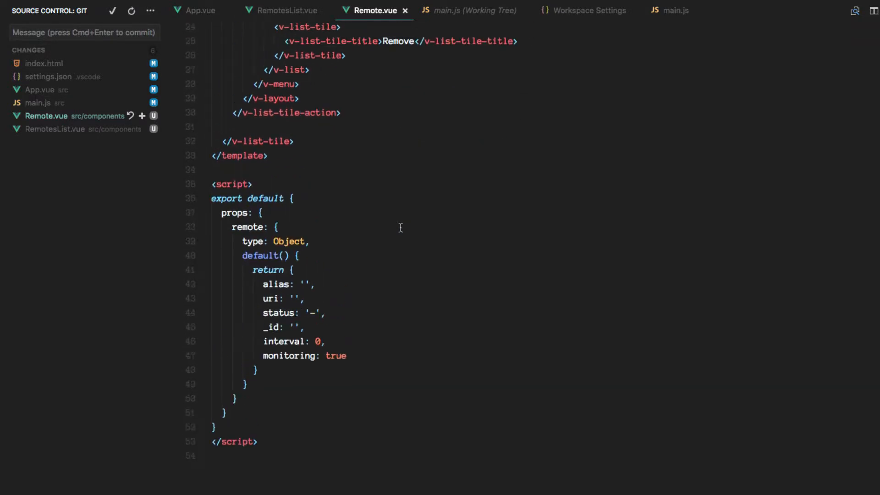
click(101, 131)
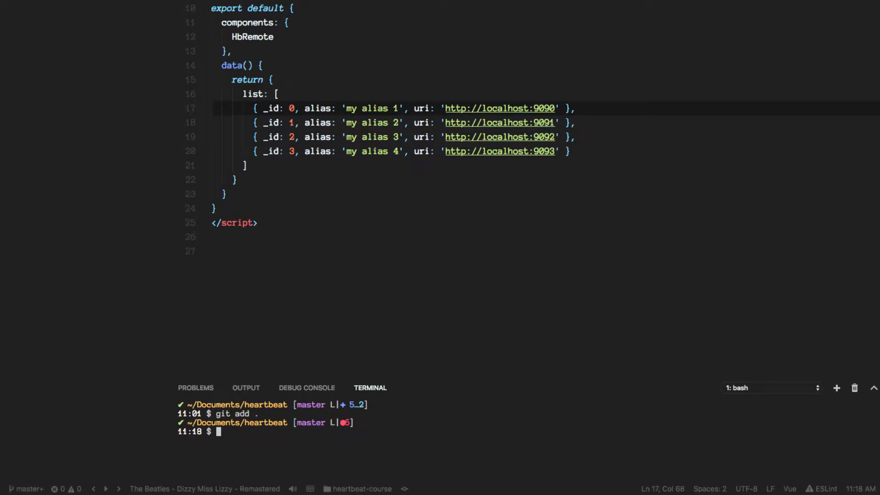
text(git checkout -b )
text(creating-)
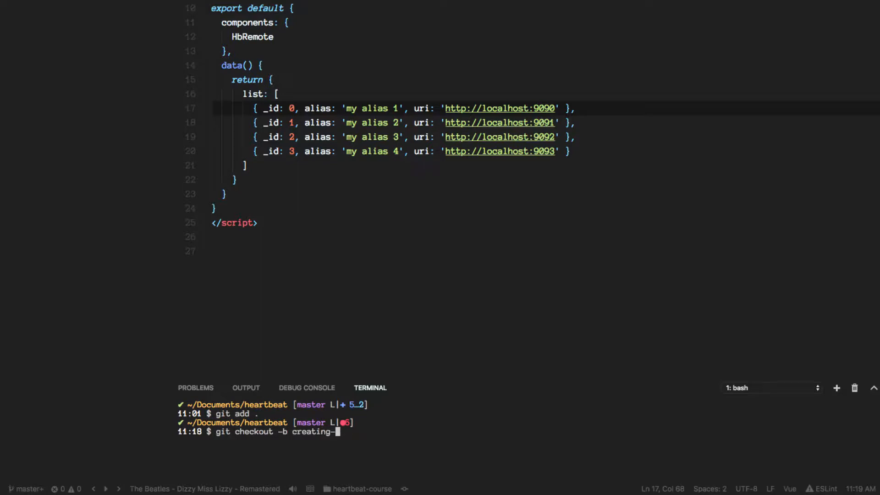
text(the-user-i)
text(nterface)
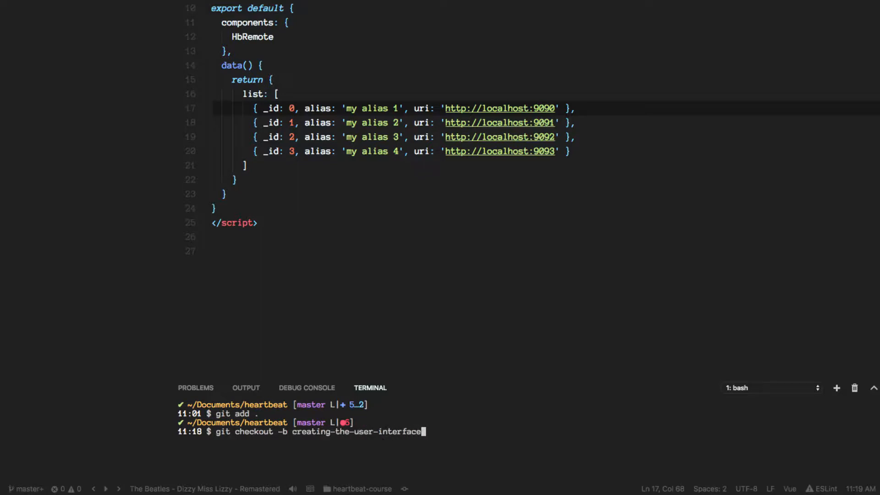
Create branch creating-the-user-interface and commit "Implementing Remote and RemotesList components.".
key(Return)
key(ctrl+l)
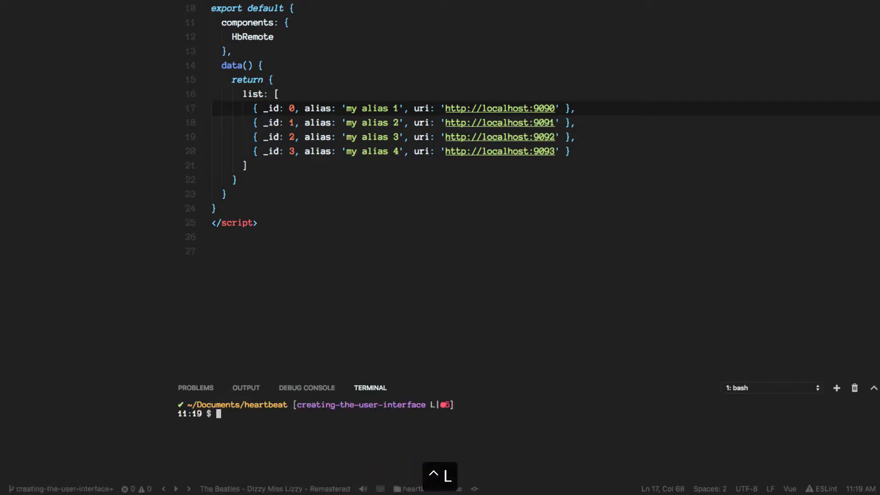
text(git commit -m ")
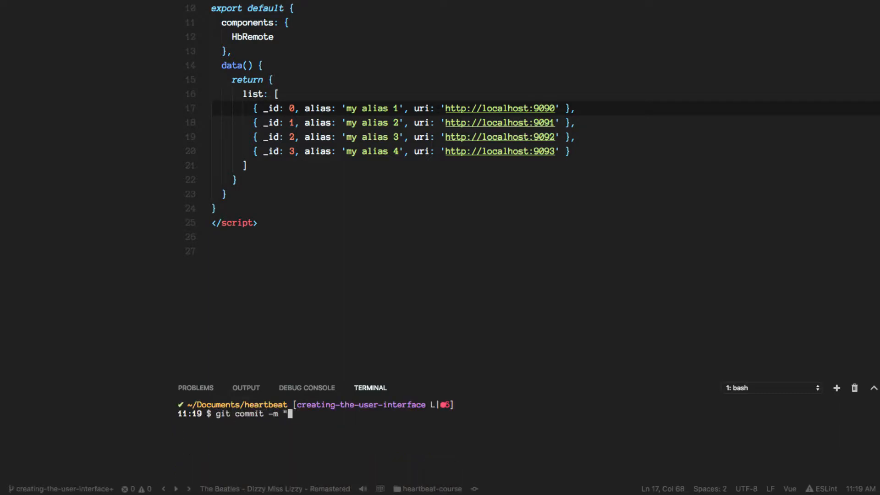
text(Implementing Remote and)
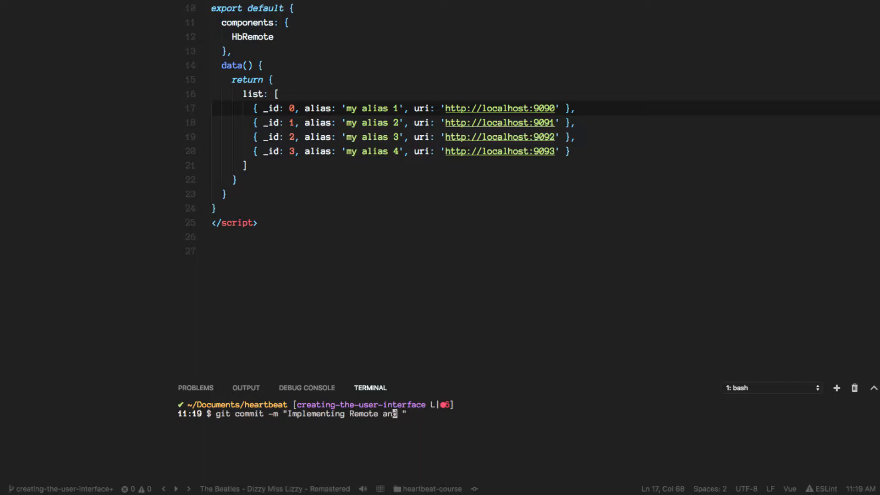
text( RemotesList components.")
key(Return)
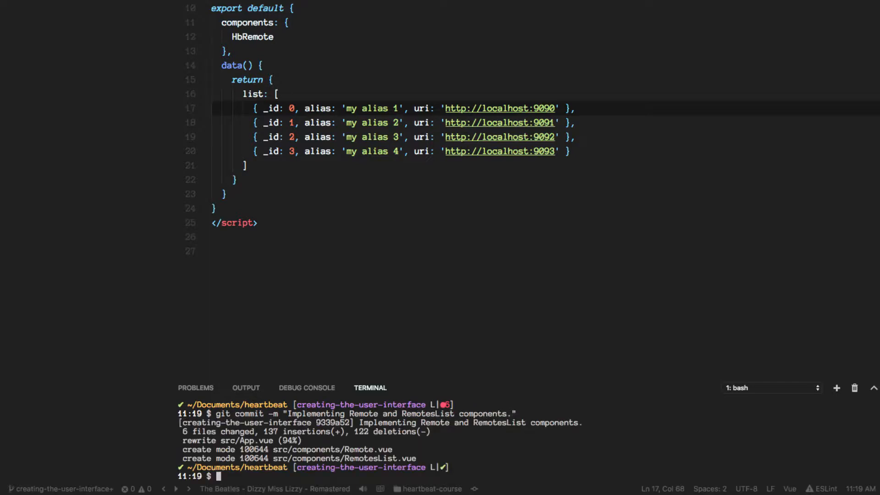
key(ctrl+l)
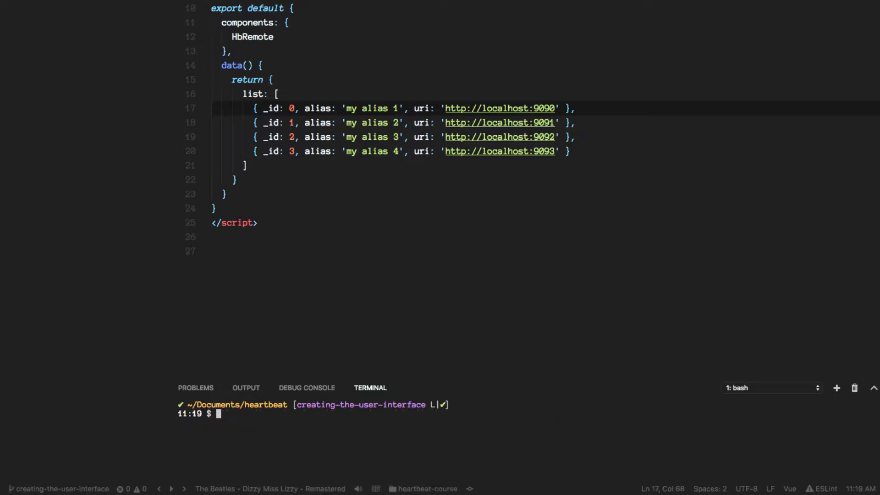
Delete the --open flag from package.json's dev script, save, and return to RemotesList.vue.
click(403, 232)
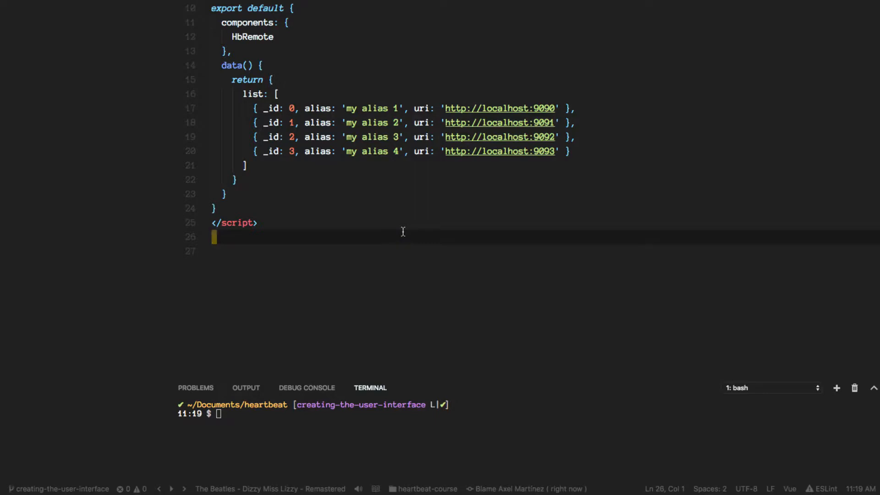
key(super+p)
text(p)
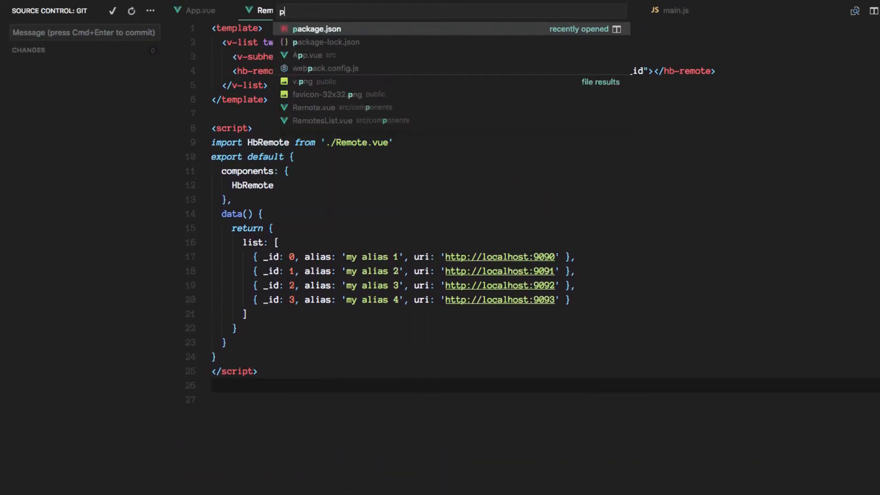
key(Return)
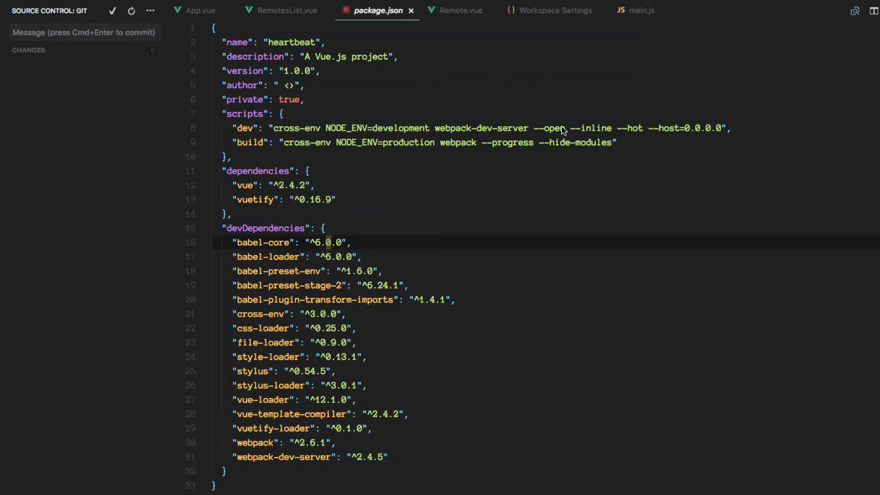
click(566, 128)
key(BackSpace)
key(BackSpace)
key(BackSpace)
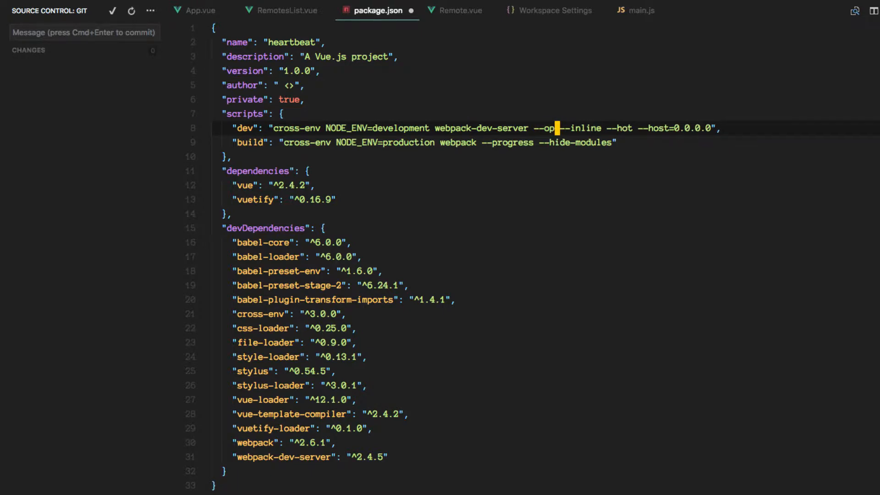
key(BackSpace)
key(BackSpace)
key(BackSpace)
key(BackSpace)
key(super+s)
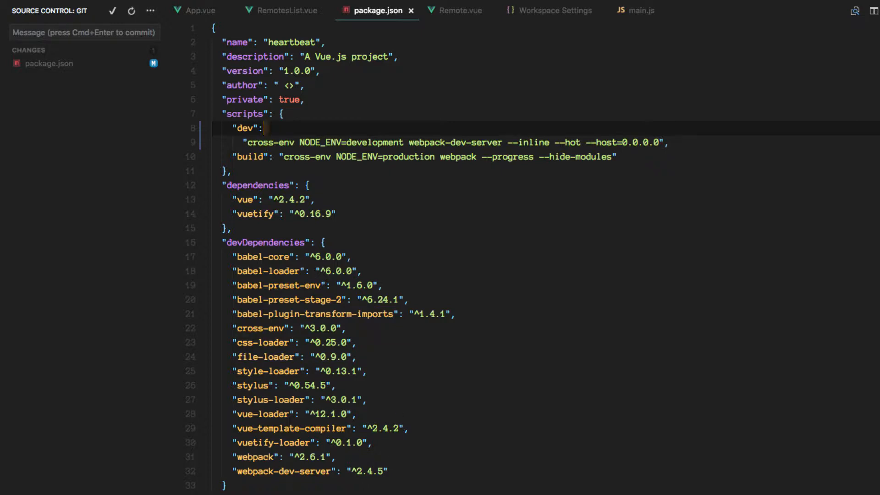
click(411, 11)
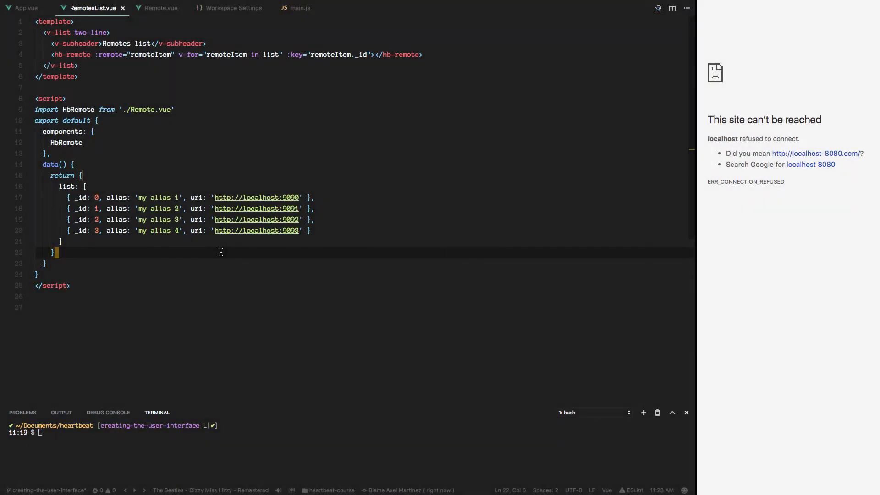
Run the npm: dev task to start the dev server, then look up App.vue.
key(super+shift+t)
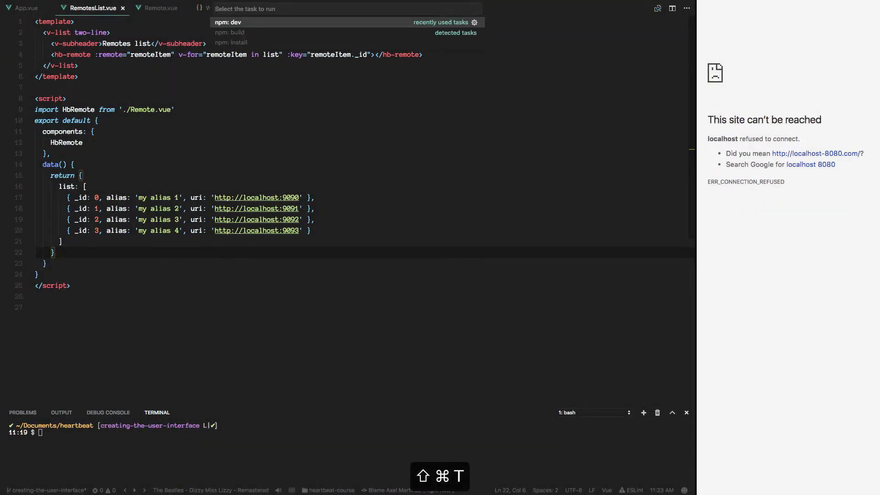
key(Return)
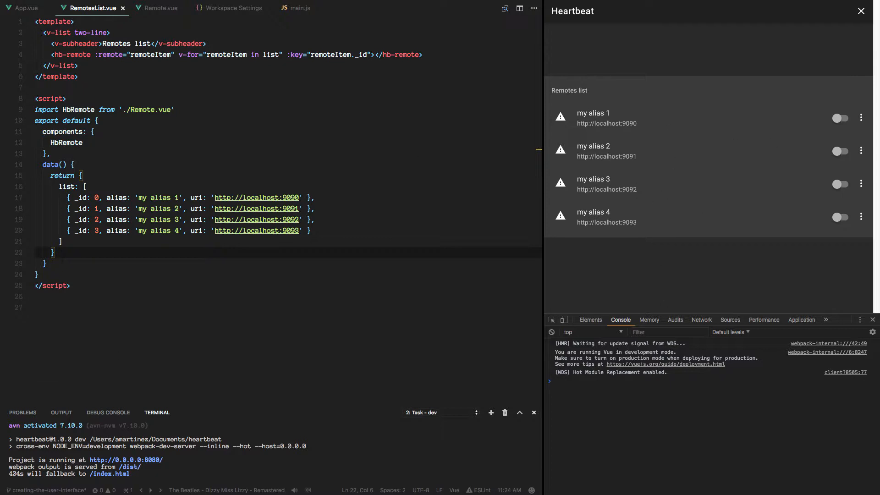
key(super+p)
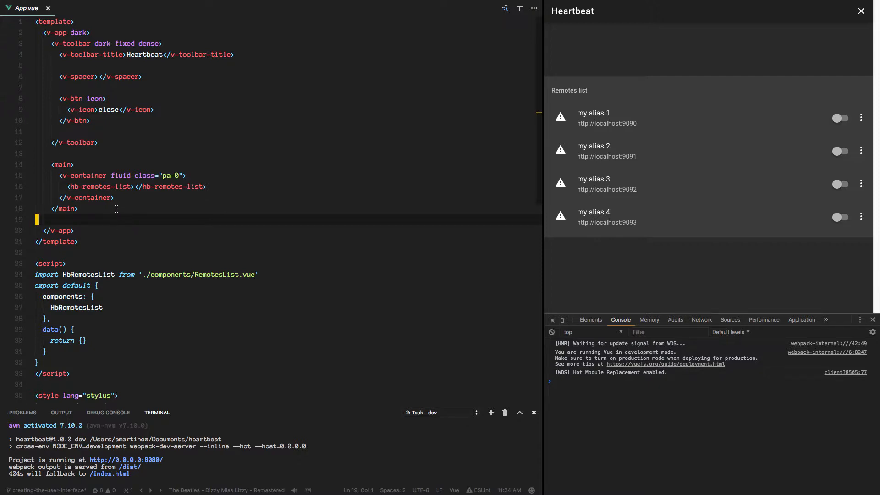
Add a v-footer with the fixed attribute after the main element in App.vue.
key(Return)
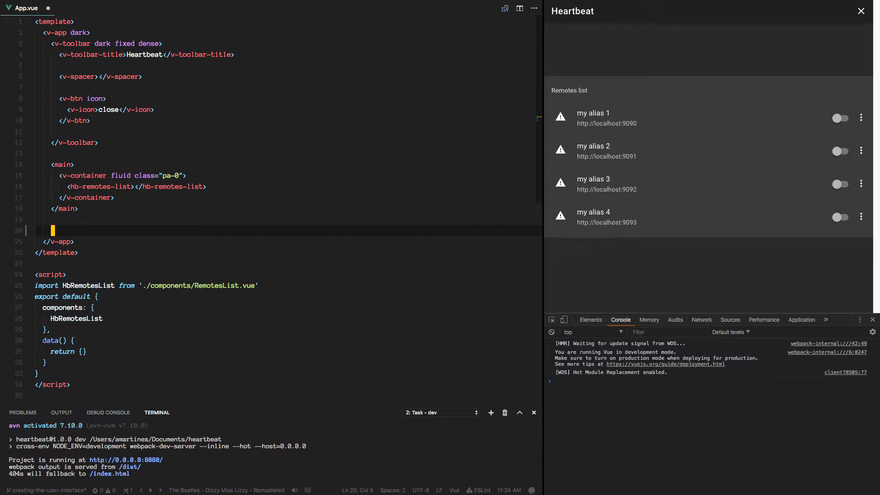
text(v-)
text(footer)
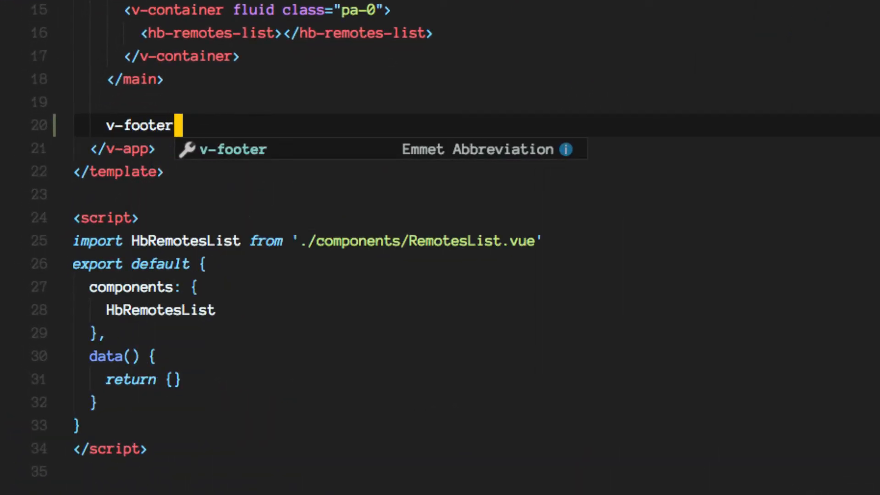
key(Tab)
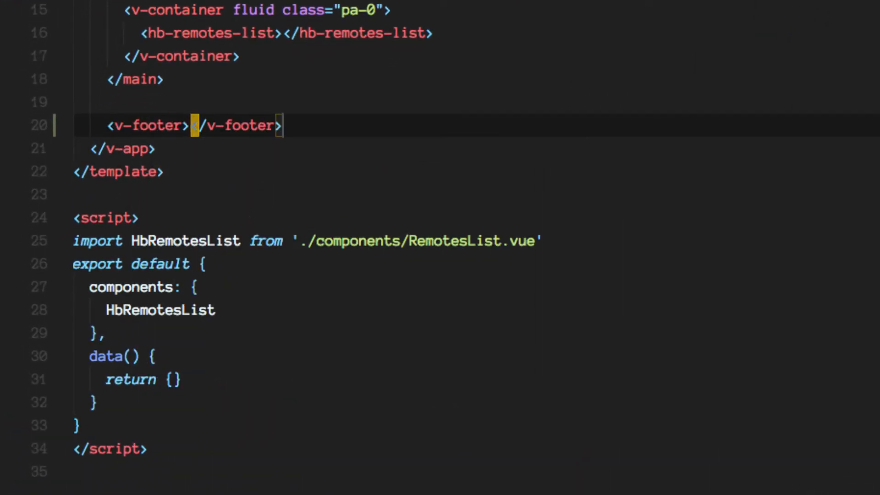
key(Left)
text(:fix)
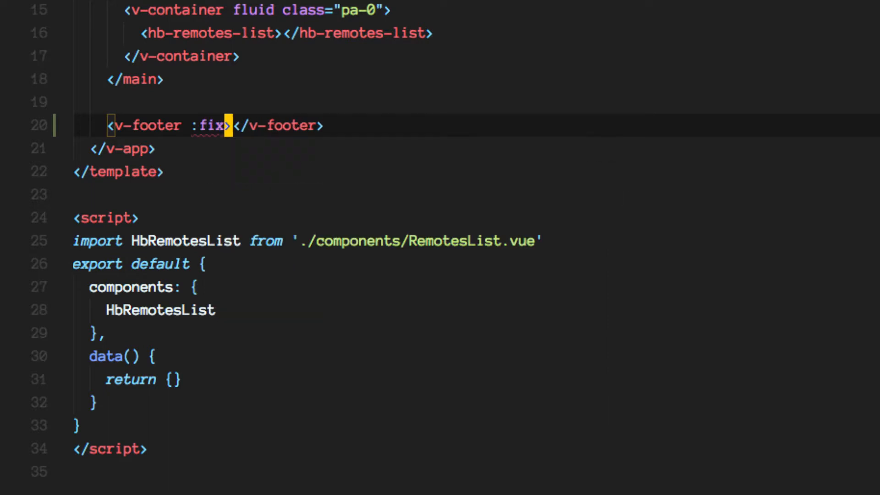
text(ed:)
key(BackSpace)
text(=")
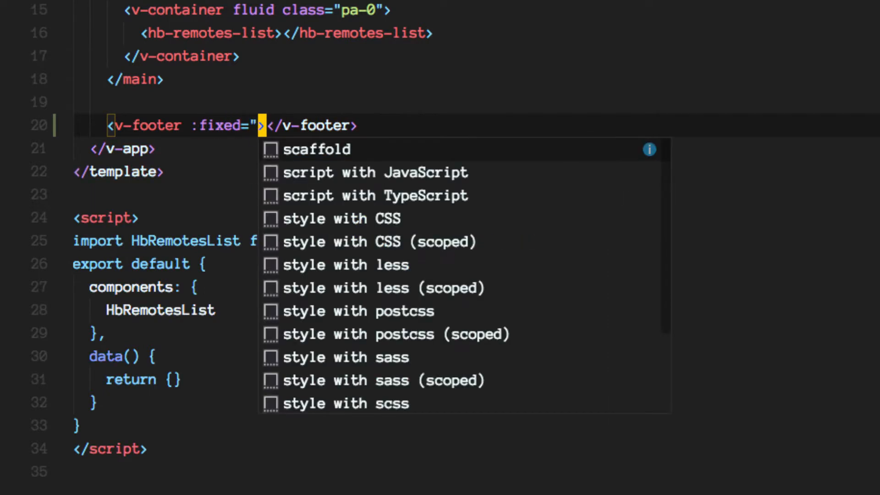
text(true")
key(Right)
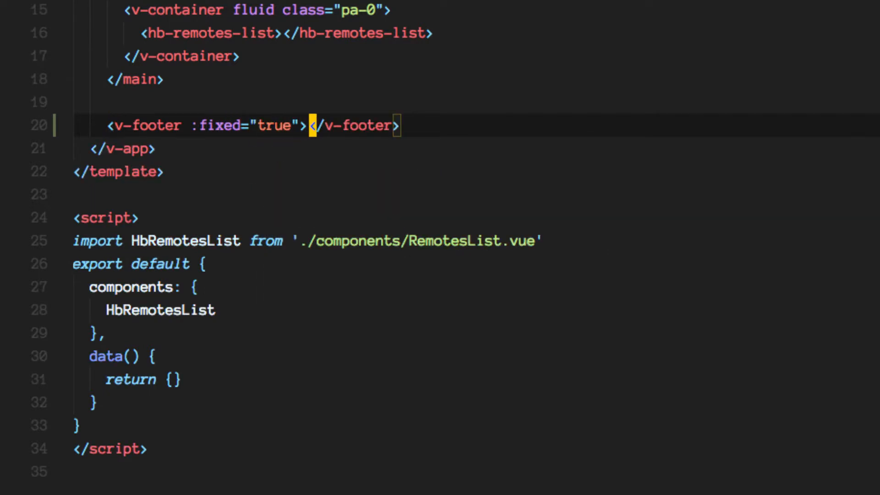
key(Return)
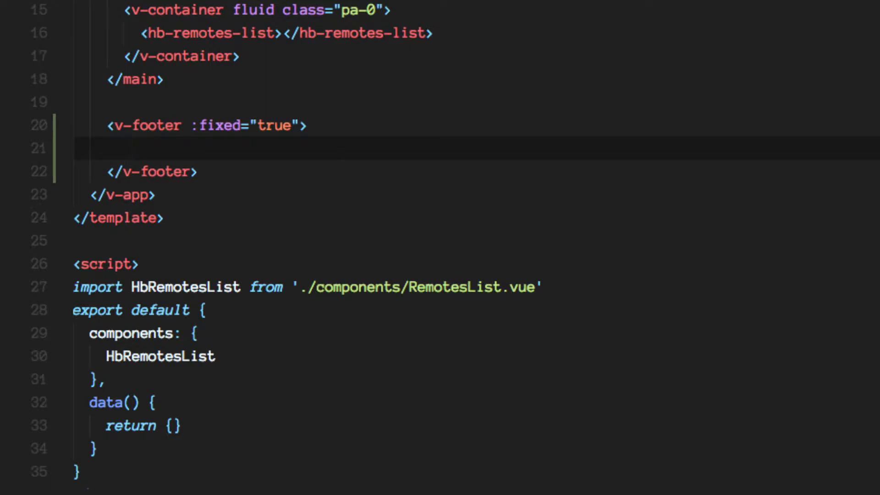
key(Return)
text(v-bu)
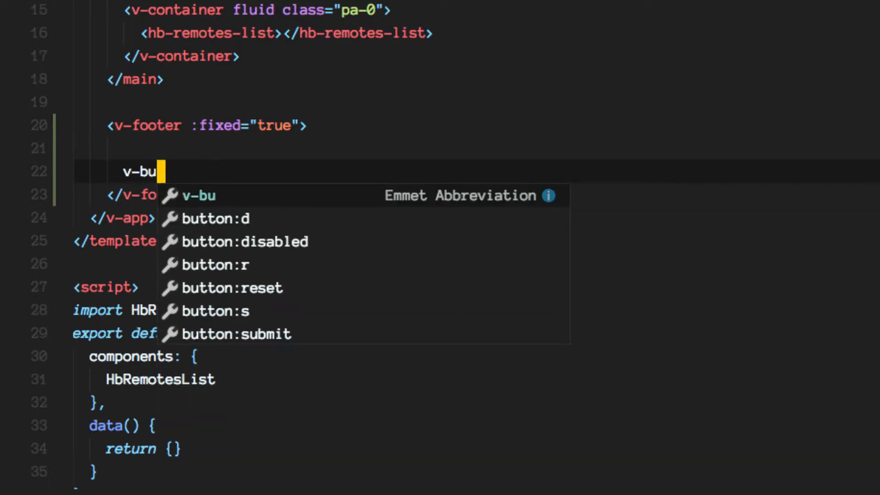
Place an icon v-btn inside the footer.
key(BackSpace)
text(tn)
key(Tab)
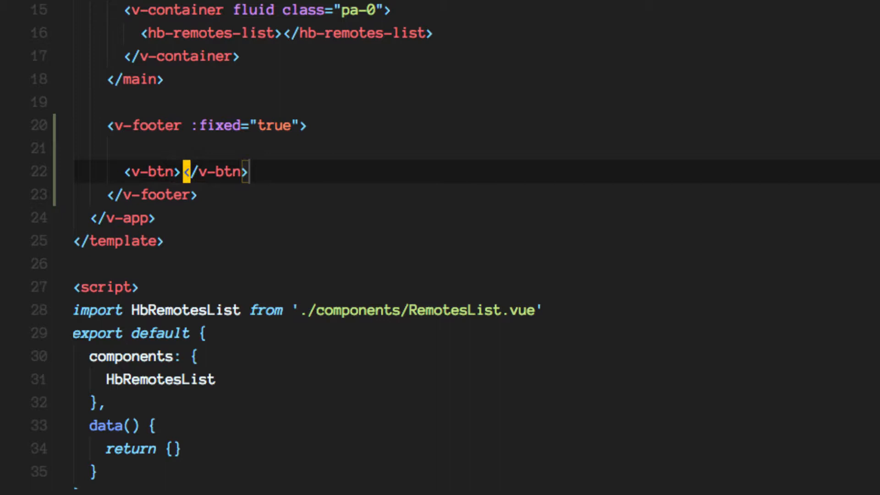
key(Left)
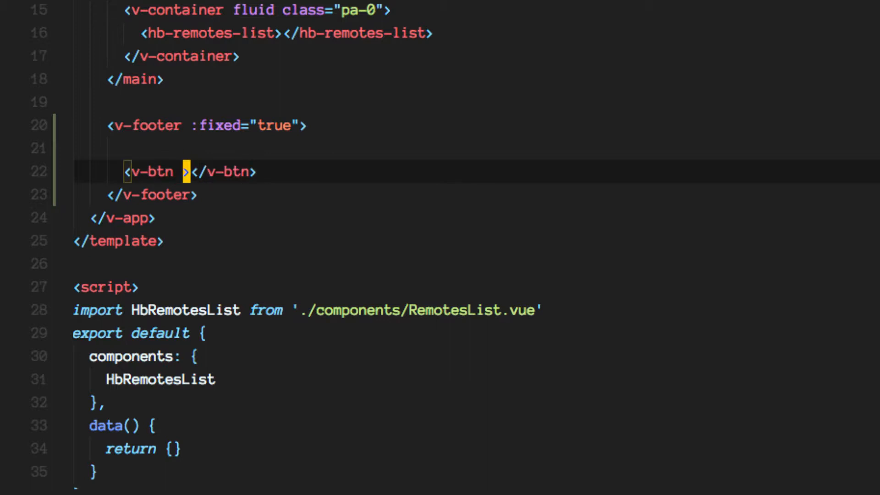
text(icon)
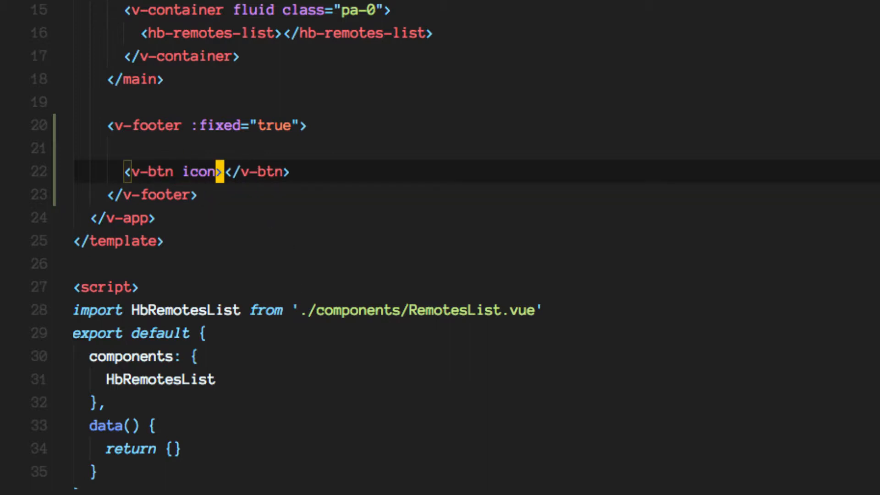
key(Right)
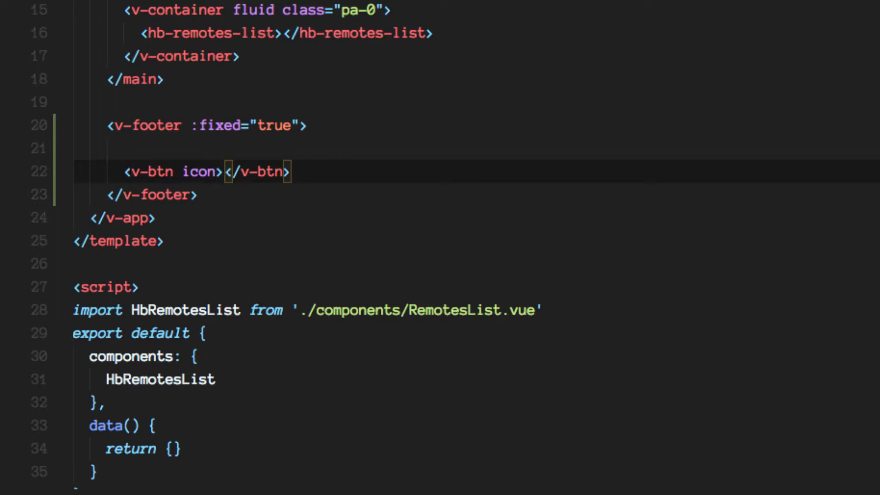
key(Return)
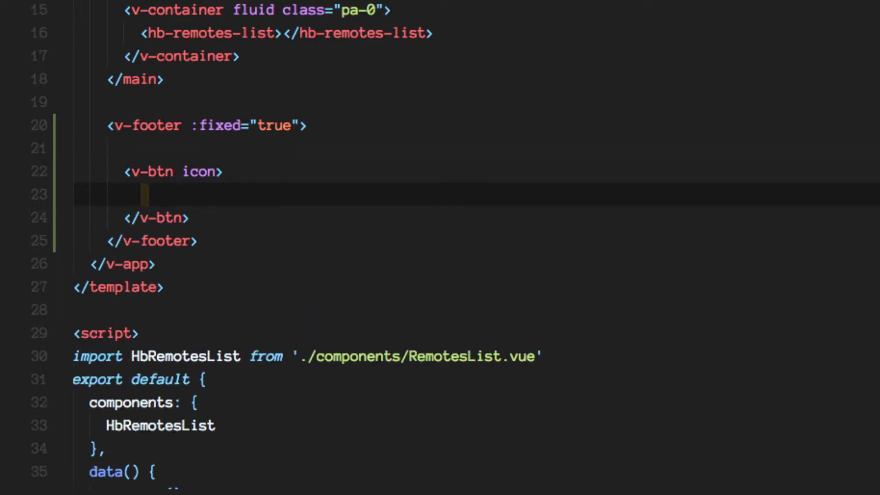
text(<v-icon></v-icon>)
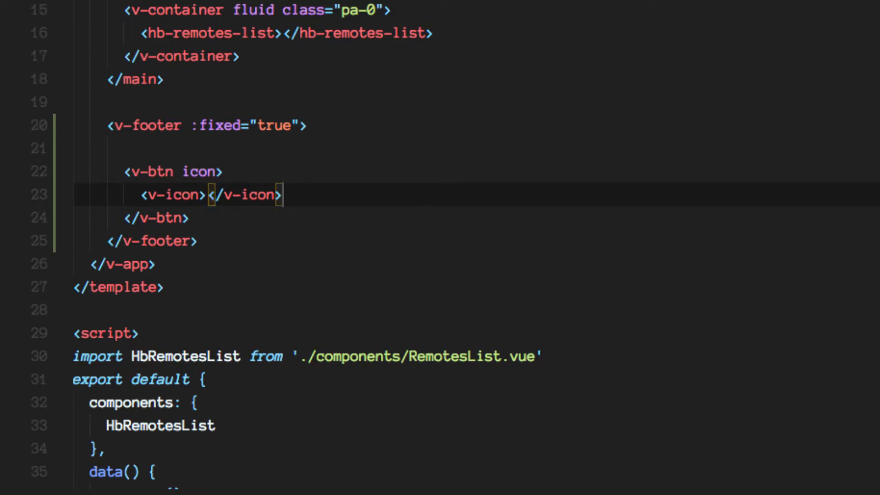
Give the button a v-icon with class "grey--text text-darken-3" and content settings, and save.
key(Left)
text(class)
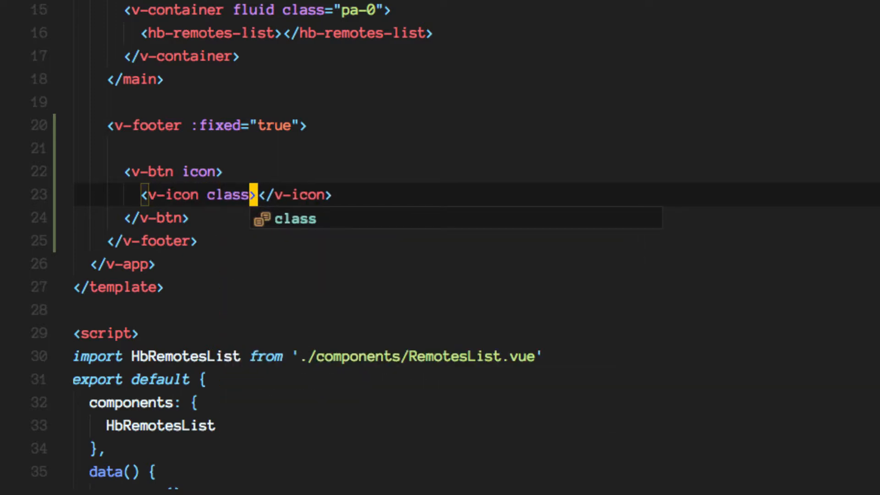
key(Tab)
key(Escape)
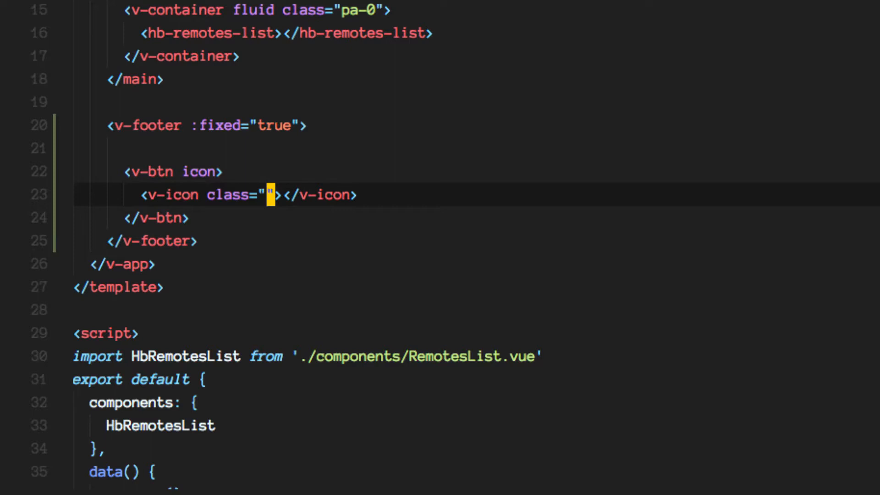
text(grey--)
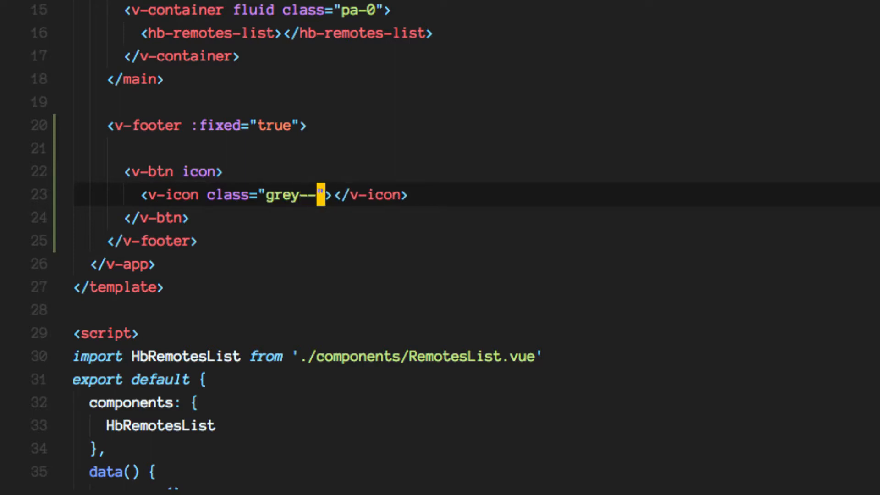
text(text te)
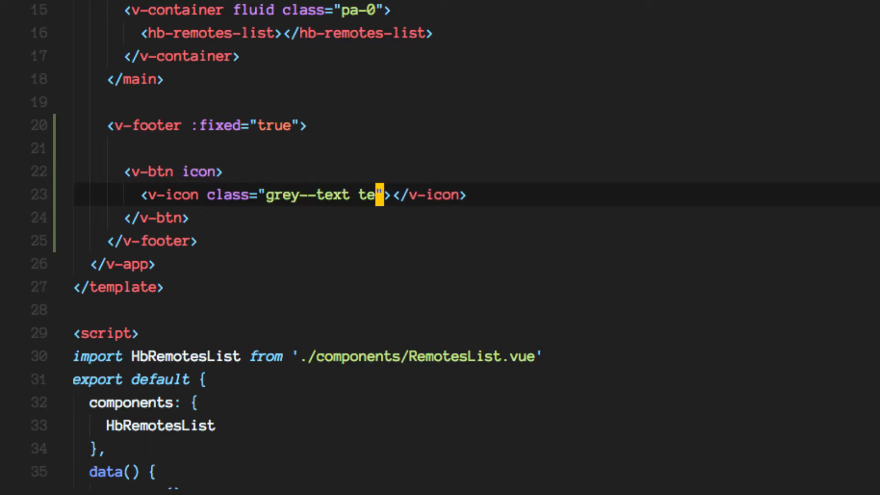
text(xt-darke-)
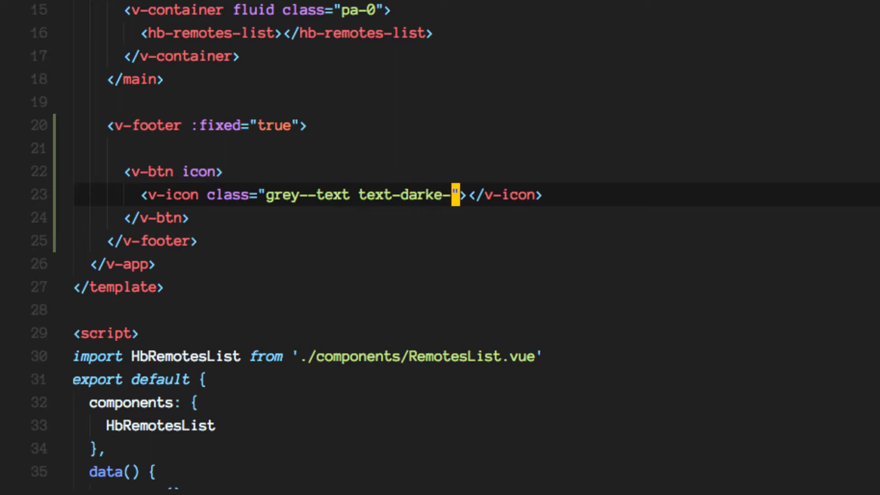
key(BackSpace)
text(n-3)
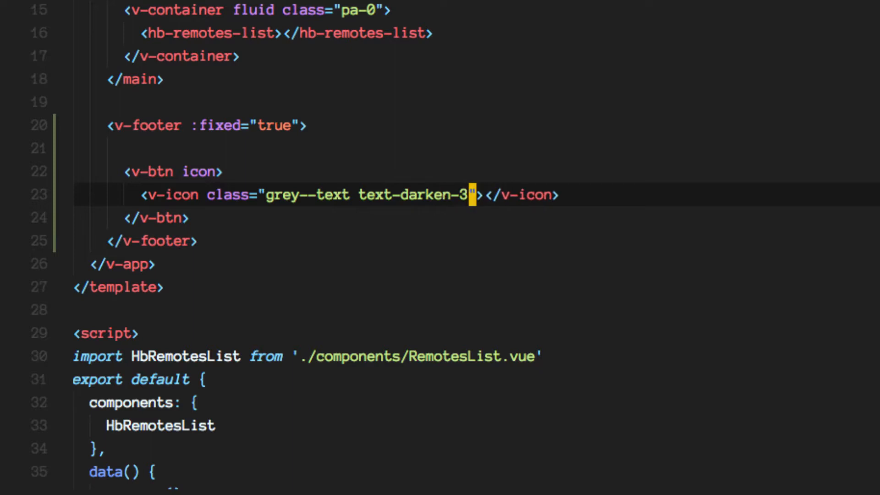
key(Right)
text(settings)
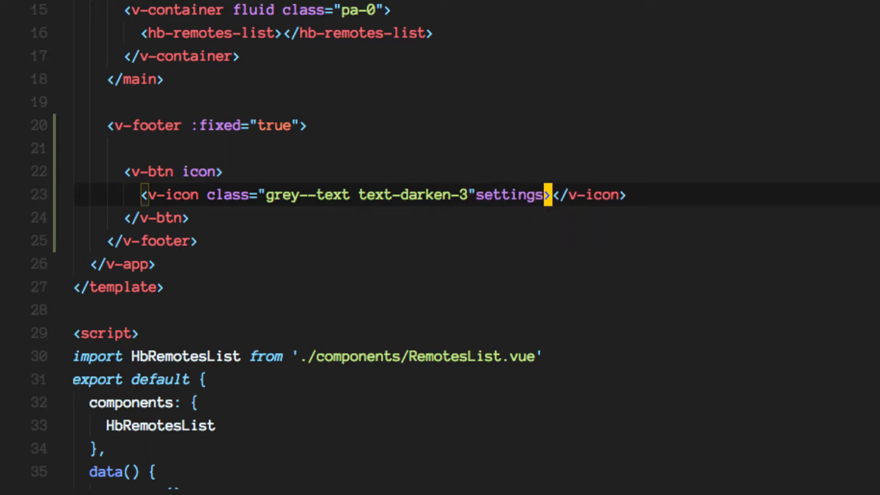
key(alt+BackSpace)
key(Right)
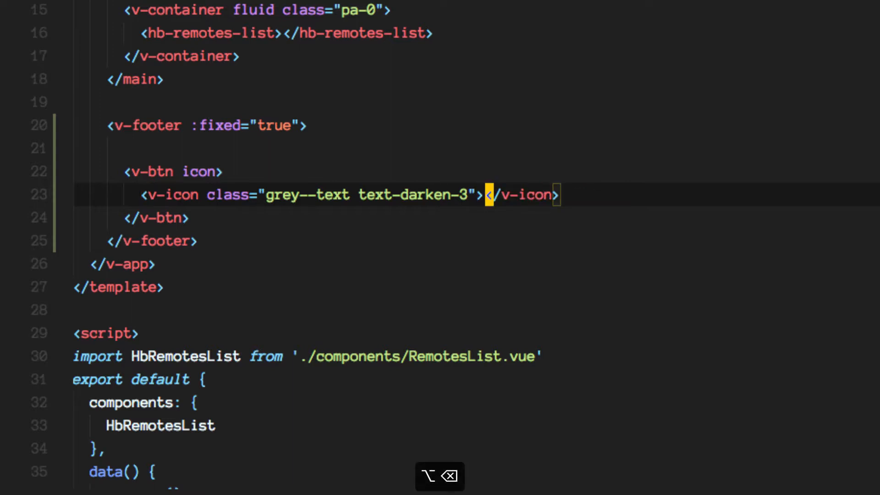
text(settings)
key(super+s)
key(Down)
key(Down)
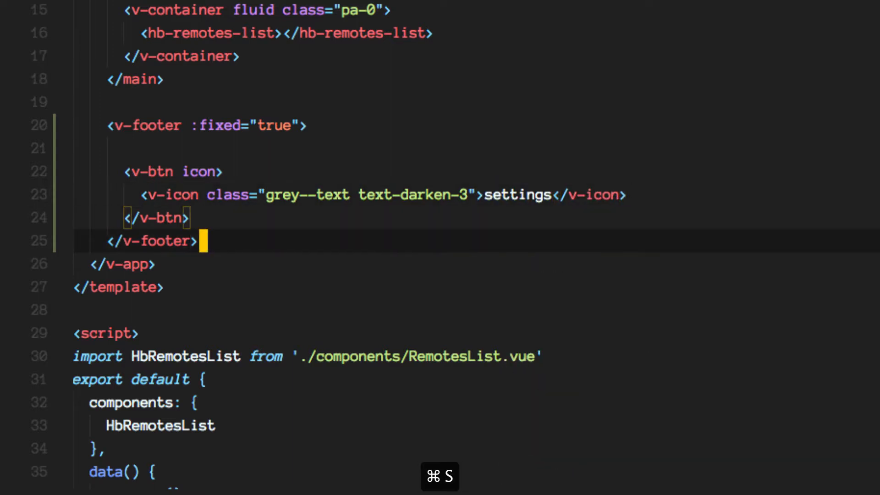
Add a v-spacer below the settings button in the footer.
key(Up)
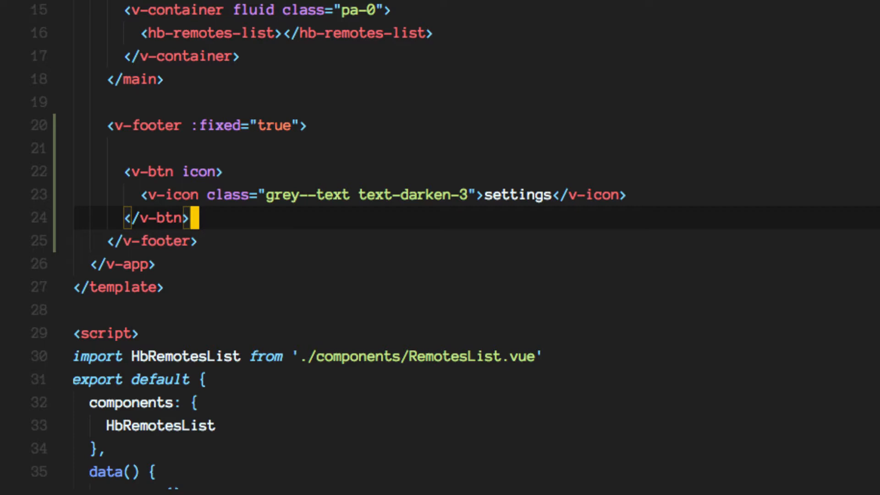
key(Return)
key(Return)
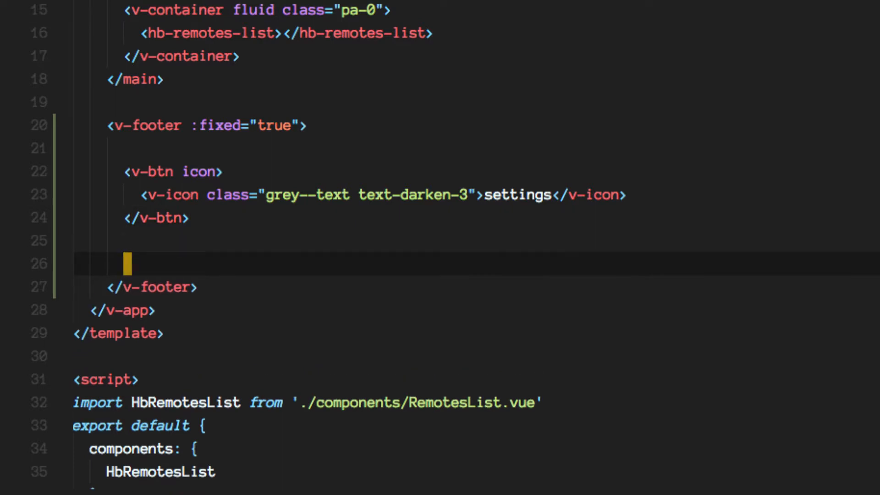
text(v-spacer)
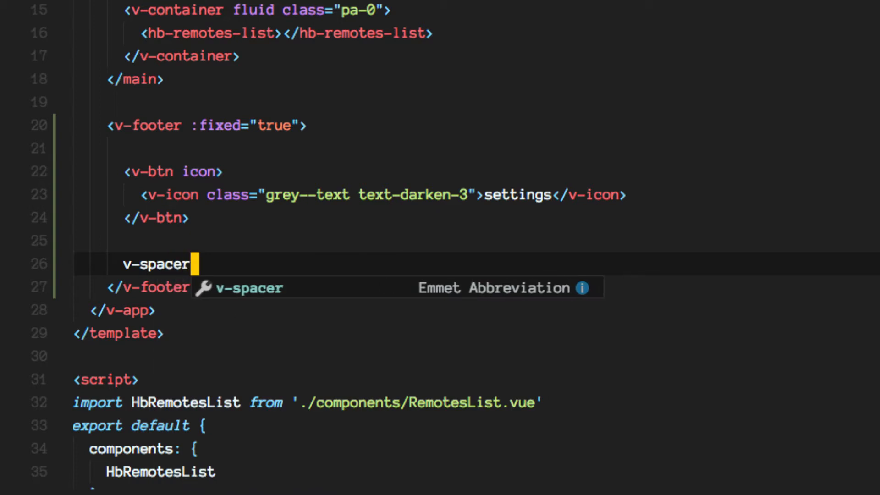
key(Tab)
key(super+Right)
key(Return)
key(Return)
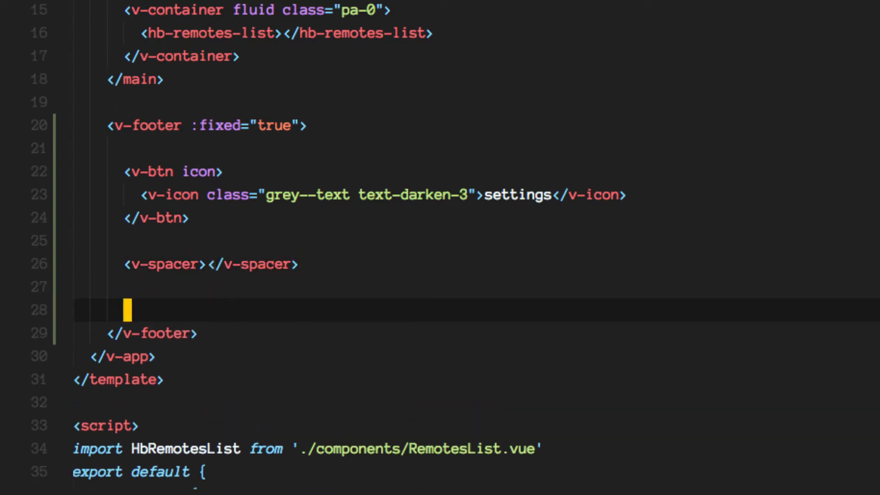
text(v-b)
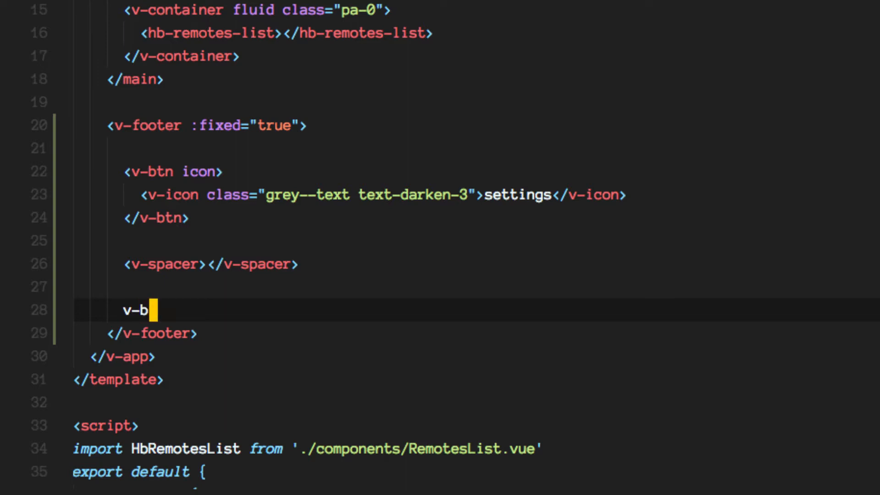
text(tn)
Add a fab top right absolute v-btn with class "accent" and an add v-icon, and save.
key(Tab)
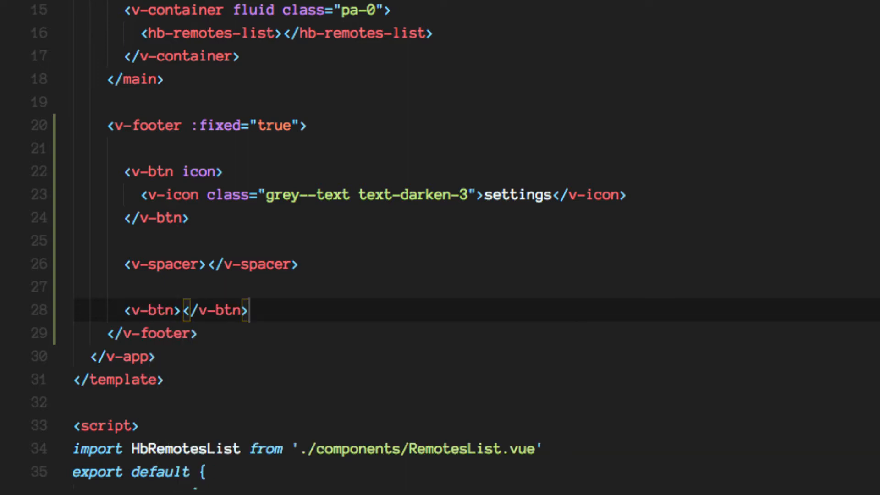
key(Left)
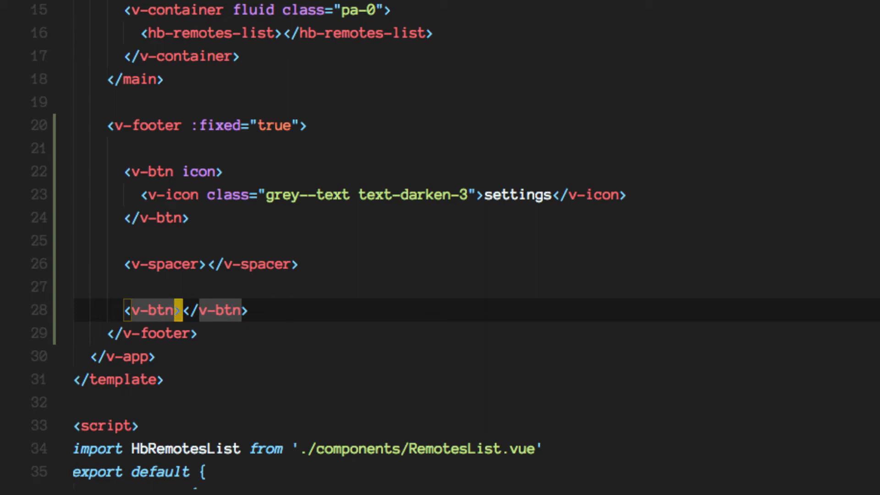
text(fab)
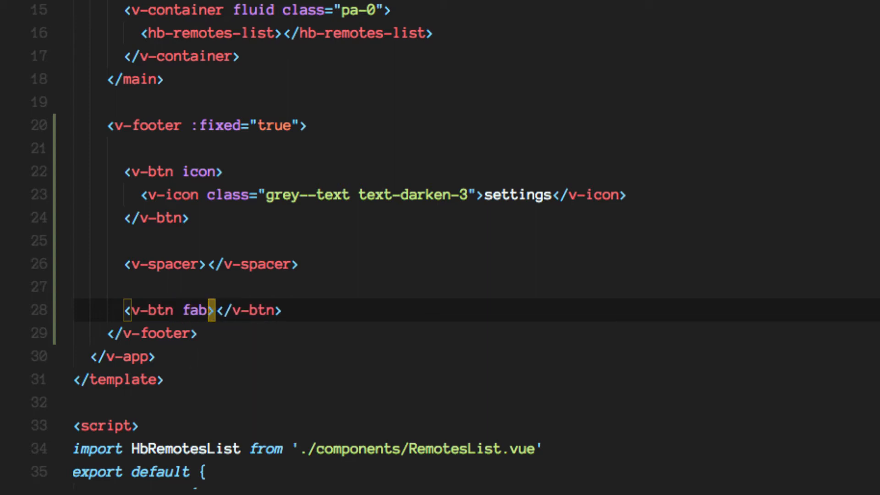
text(top right)
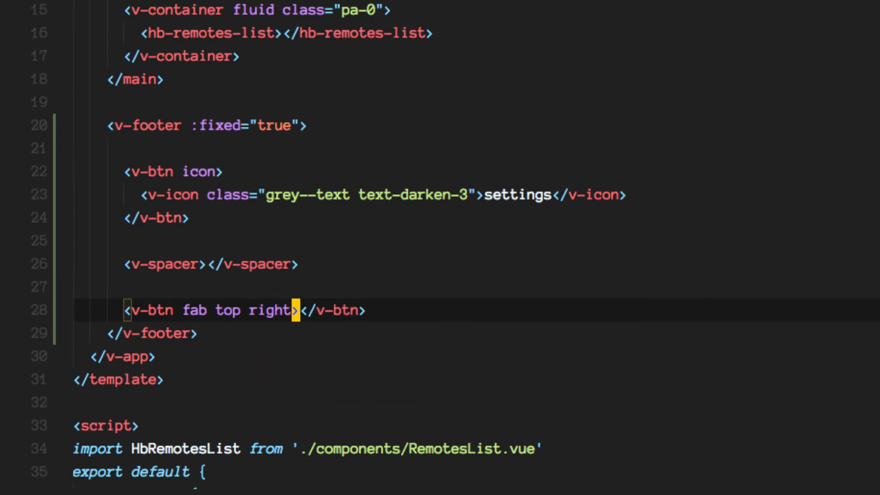
text( a)
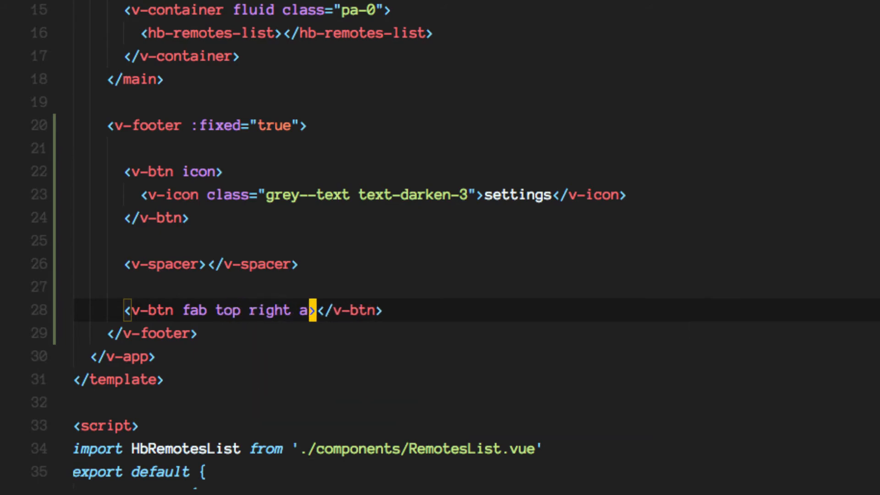
text(bsolute c)
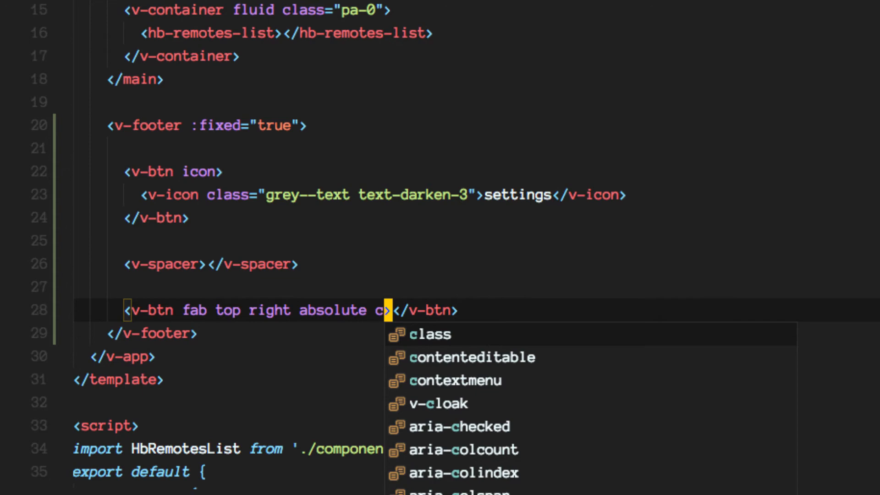
text(lass)
key(Return)
text(acc)
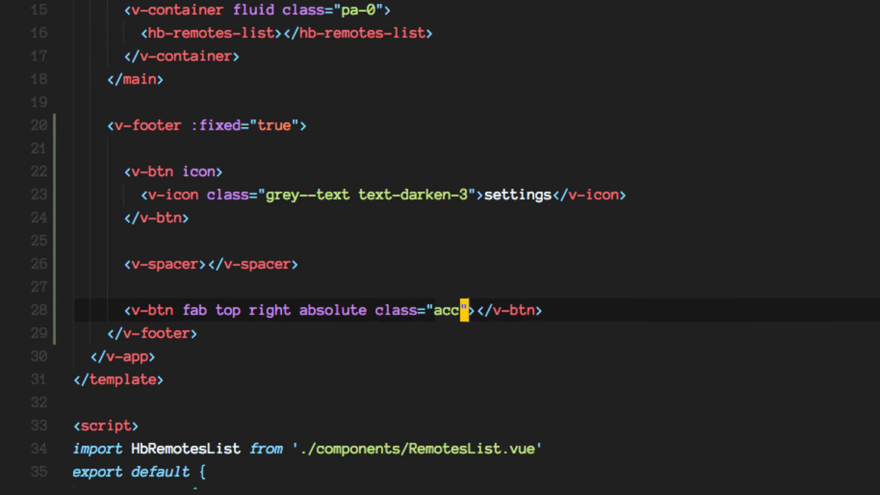
text(ent)
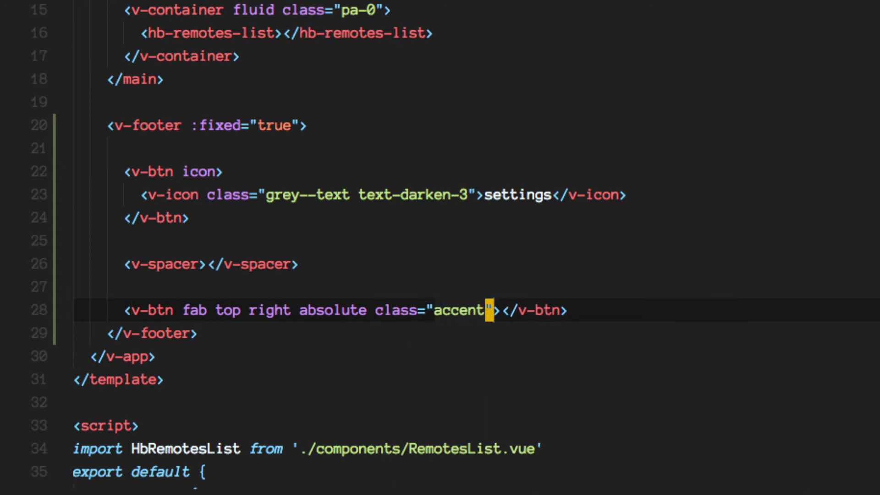
key(Right)
key(Right)
key(Return)
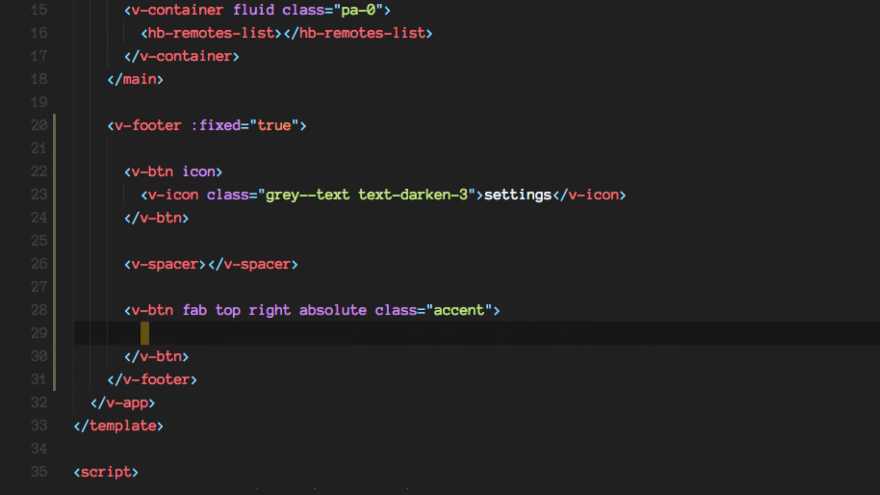
text(v-icon)
key(Tab)
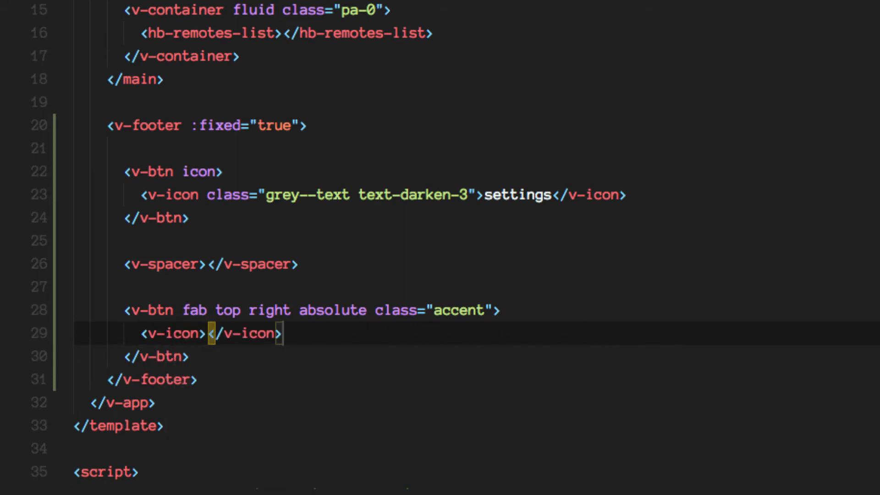
text(add)
key(super+s)
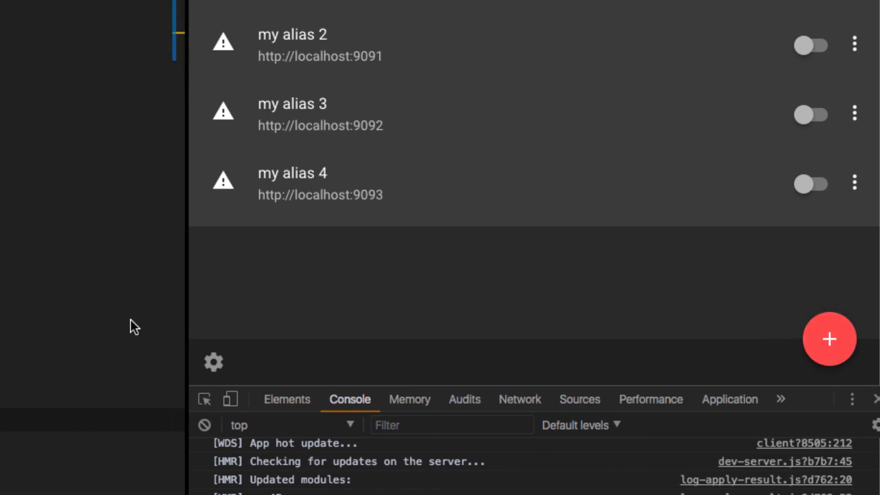
Test the footer's settings gear, then shrink the DevTools panel to show more of the app.
click(216, 366)
click(216, 367)
drag(359, 386, 357, 450)
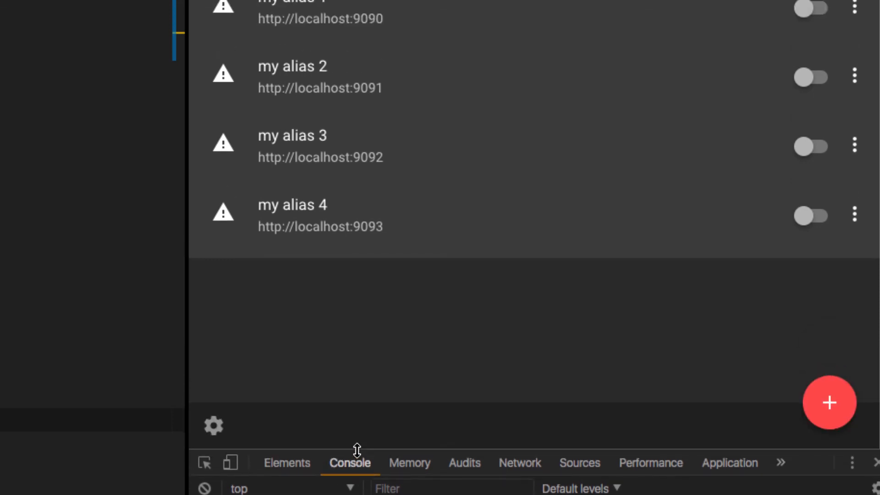